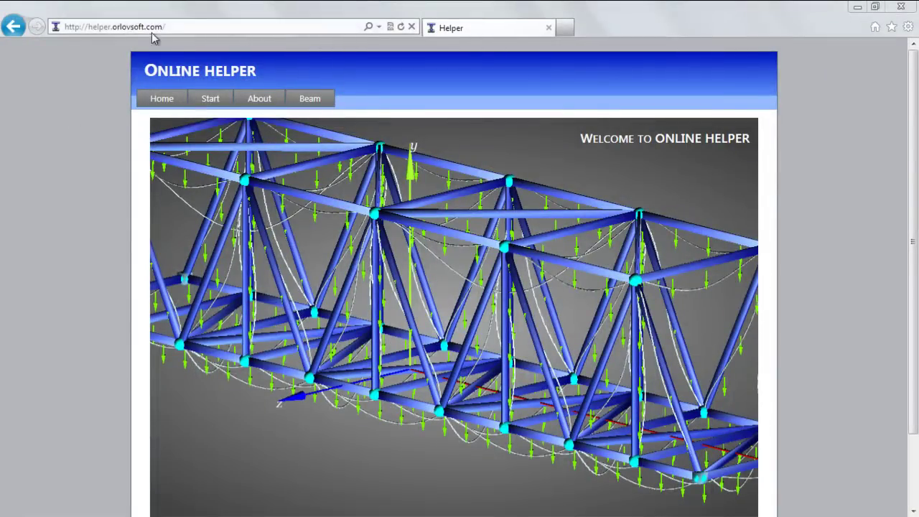
Step: Open the Beam calculator from the Online Helper site at helper.orlovsoft.com
click(173, 26)
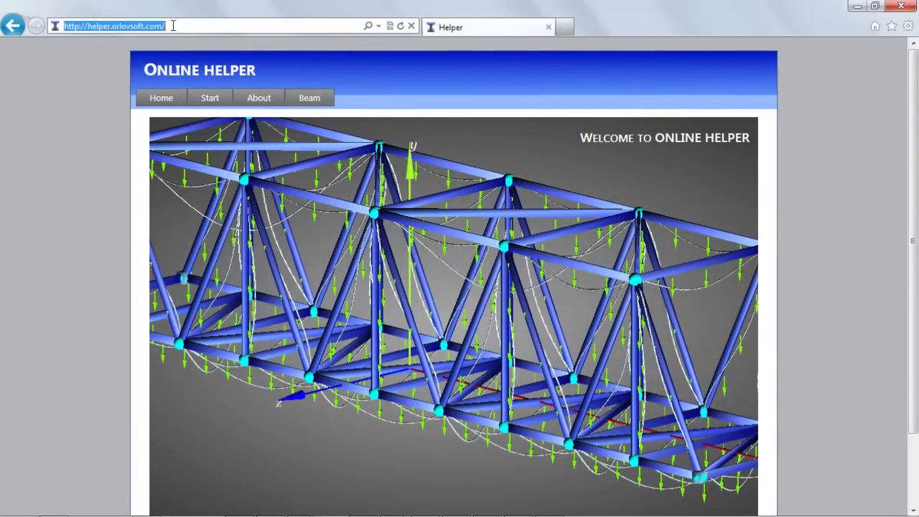
click(173, 27)
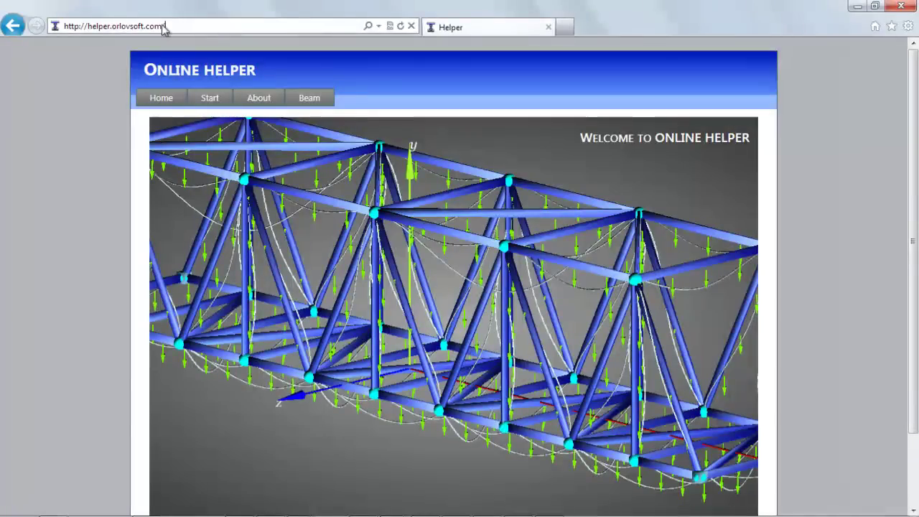
text(/)
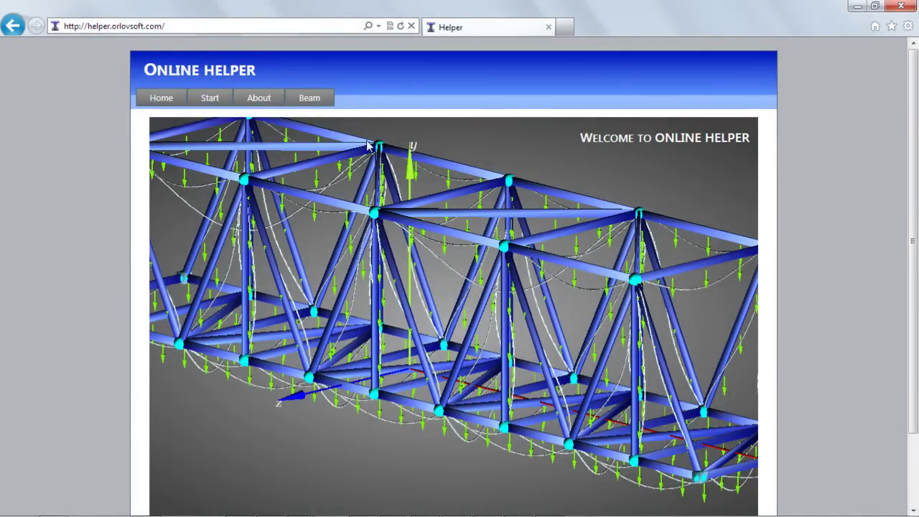
click(309, 105)
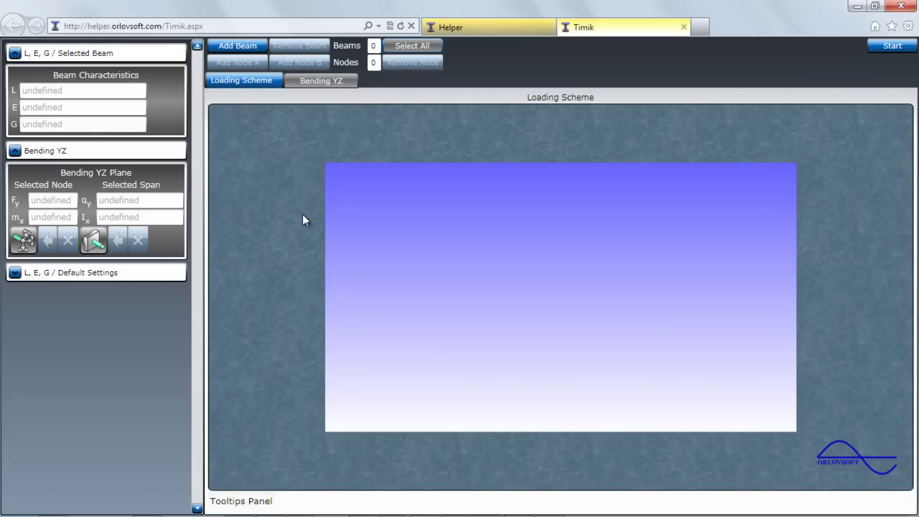
Step: Add two beams to the loading scheme, attaching the second to the left end of the first so they share a node
click(231, 48)
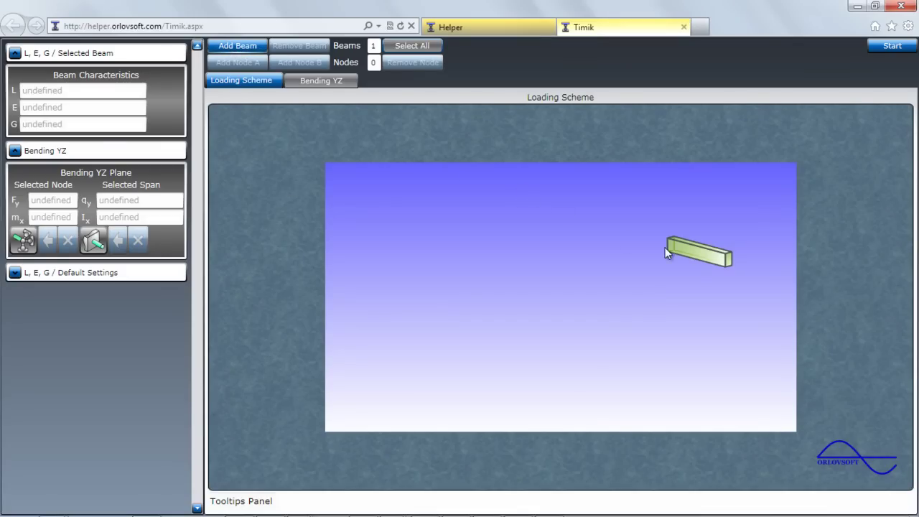
click(703, 255)
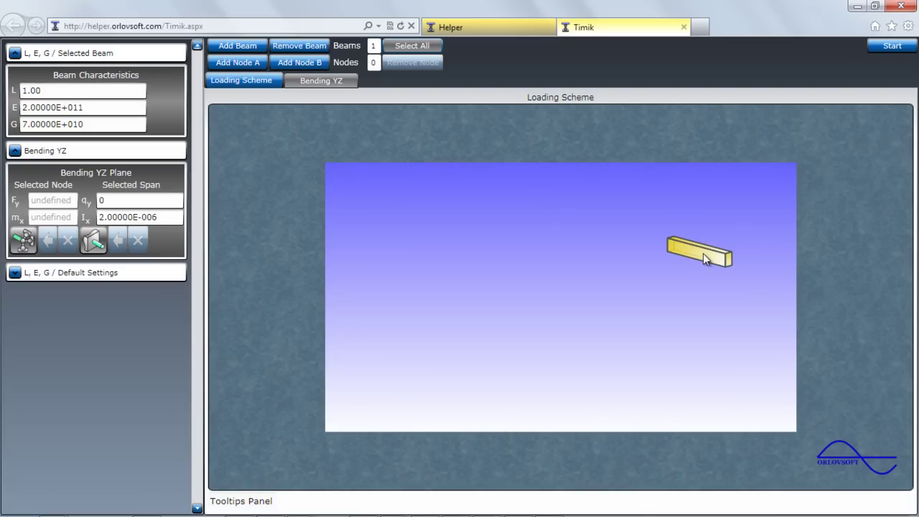
drag(704, 253, 537, 274)
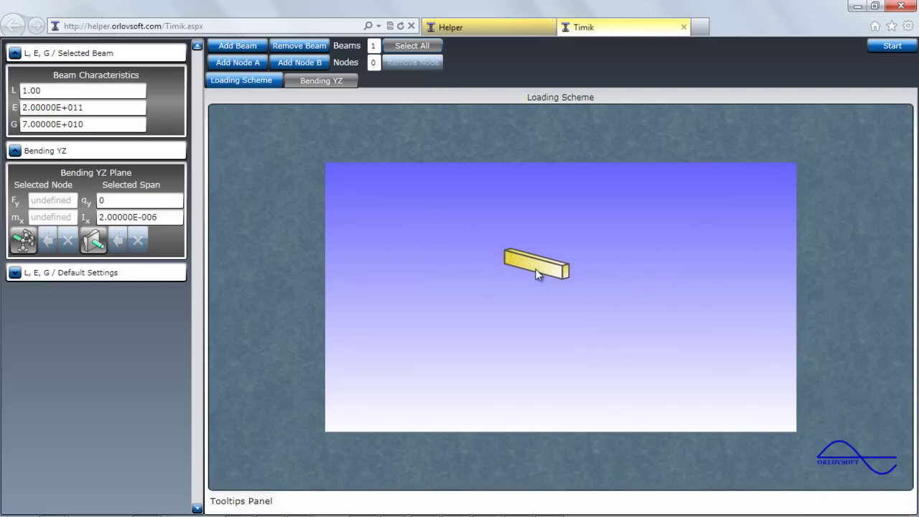
click(237, 45)
mouse_move(562, 385)
mouse_down()
mouse_move(431, 327)
mouse_move(503, 361)
mouse_move(449, 250)
mouse_move(456, 231)
mouse_move(475, 233)
mouse_move(464, 272)
mouse_move(472, 250)
mouse_move(456, 232)
mouse_move(473, 261)
mouse_move(468, 299)
mouse_move(474, 241)
mouse_move(472, 248)
mouse_move(449, 222)
mouse_move(480, 254)
mouse_up()
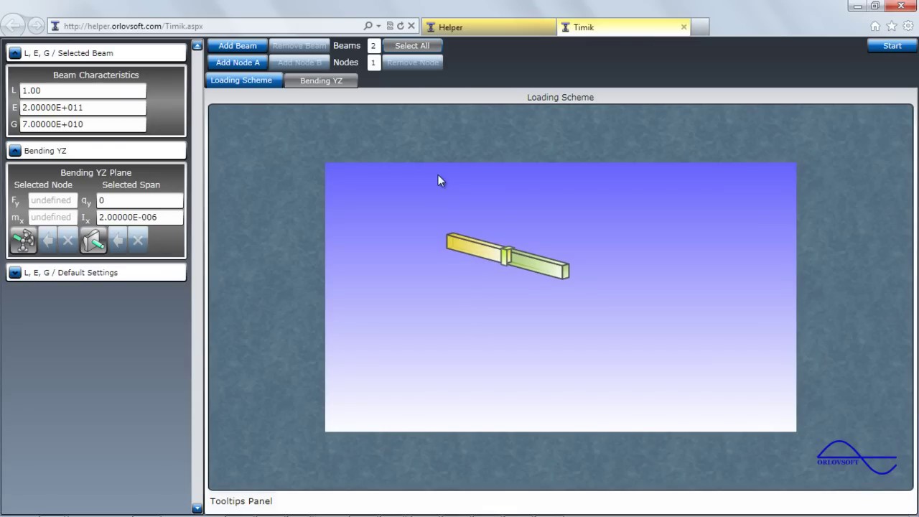
Step: Select the whole beam assembly, move it to the middle of the loading scheme, and release the selection
click(414, 46)
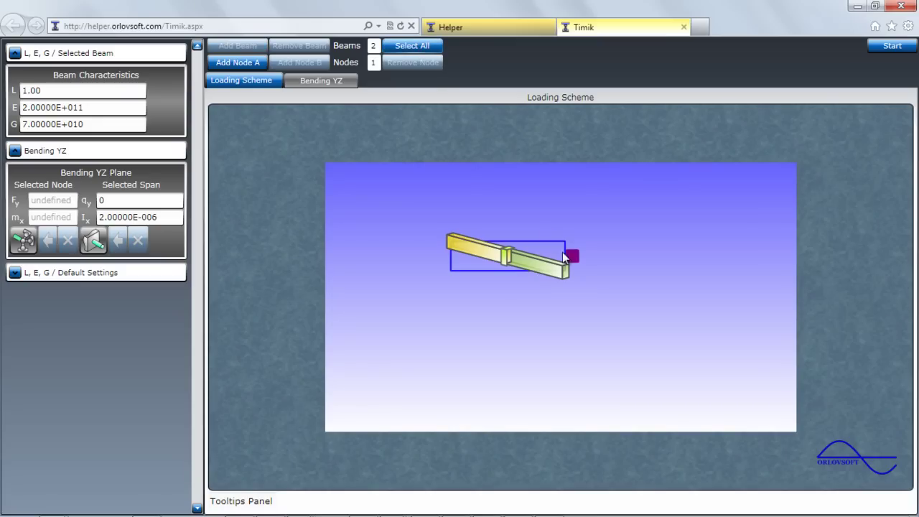
drag(570, 258, 578, 256)
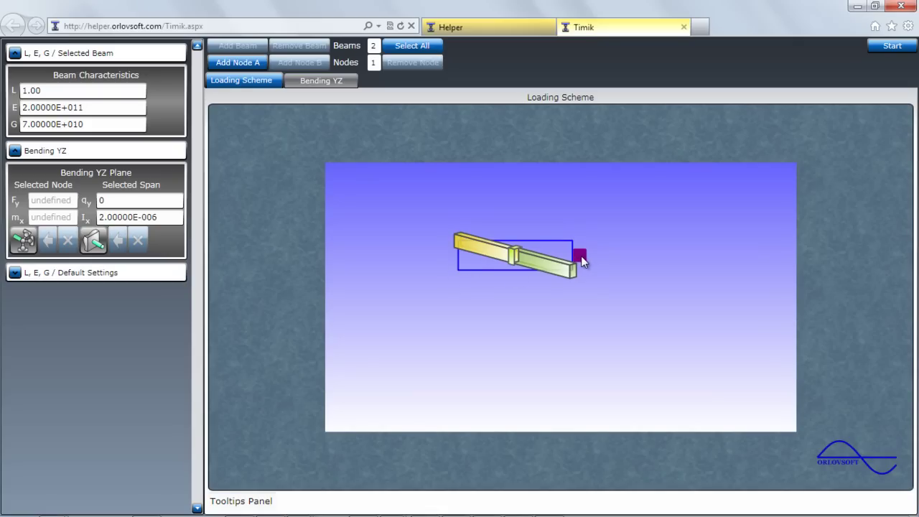
drag(581, 257, 590, 262)
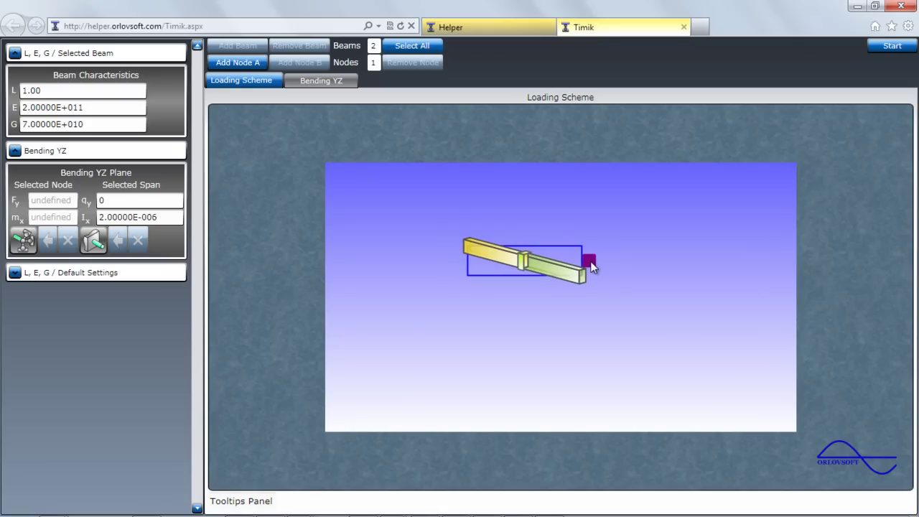
mouse_move(590, 262)
mouse_down()
mouse_move(624, 262)
mouse_move(646, 230)
mouse_move(682, 262)
mouse_move(635, 290)
mouse_move(526, 264)
mouse_move(648, 284)
mouse_move(666, 249)
mouse_move(587, 251)
mouse_move(637, 292)
mouse_move(629, 285)
mouse_up()
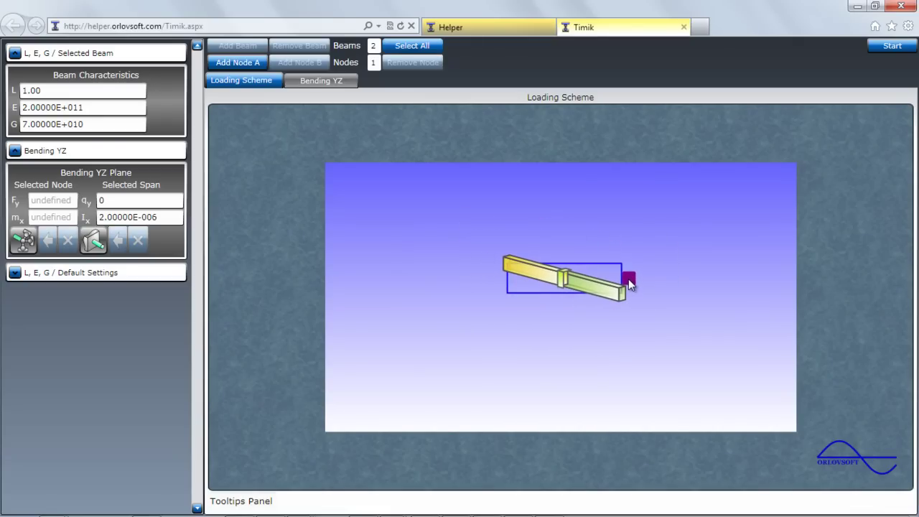
click(402, 45)
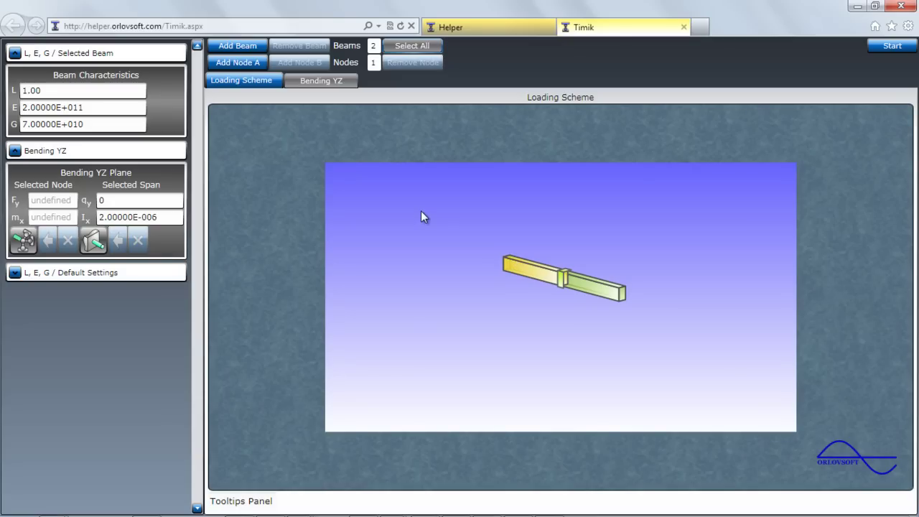
Step: Add node A at the free end of the left beam and node B at the free end of the right beam
click(236, 62)
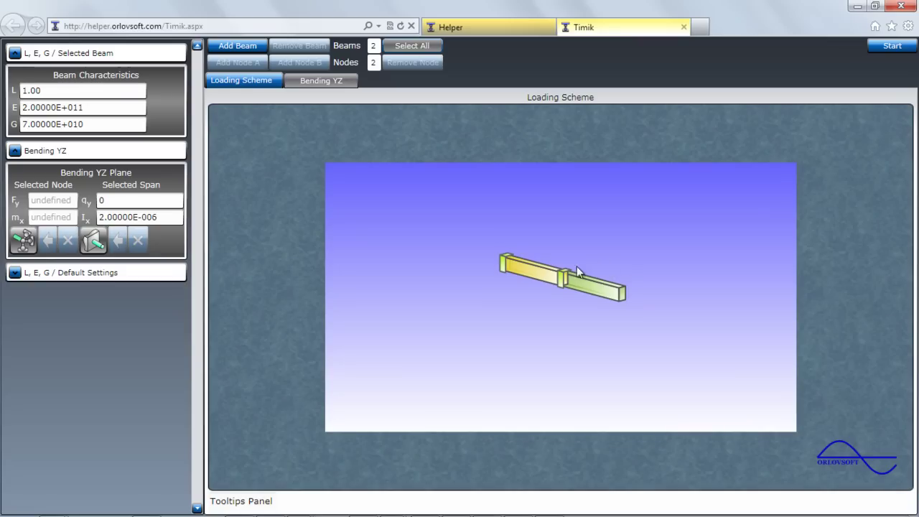
click(587, 286)
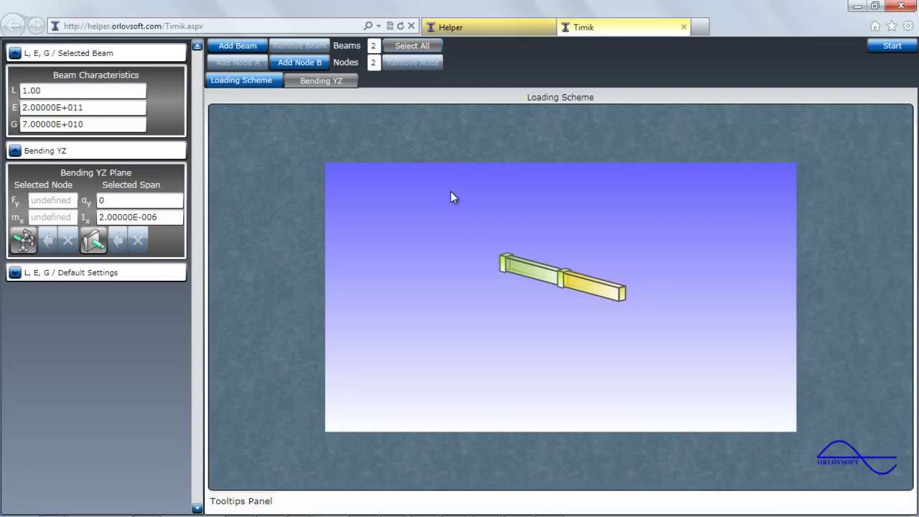
click(302, 61)
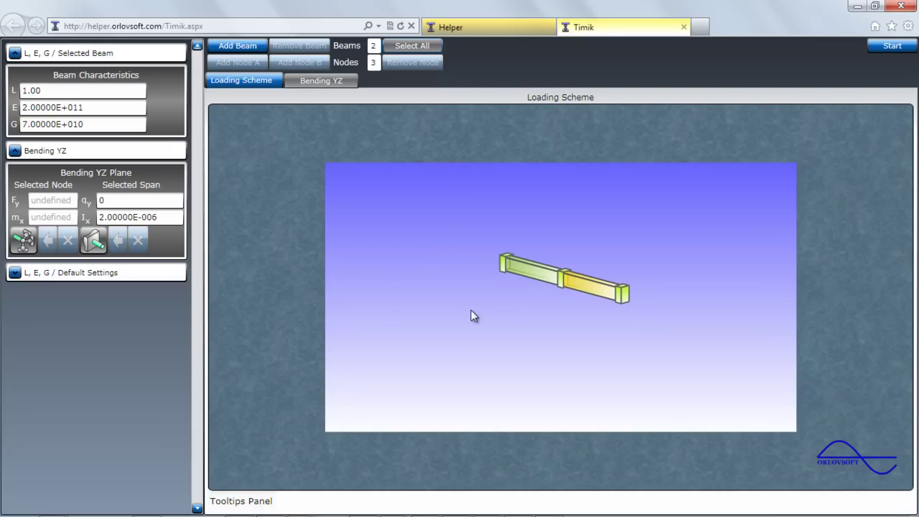
Step: Put a hinged support on the left end node and a fixed support on the right end node in the YZ plane
click(503, 265)
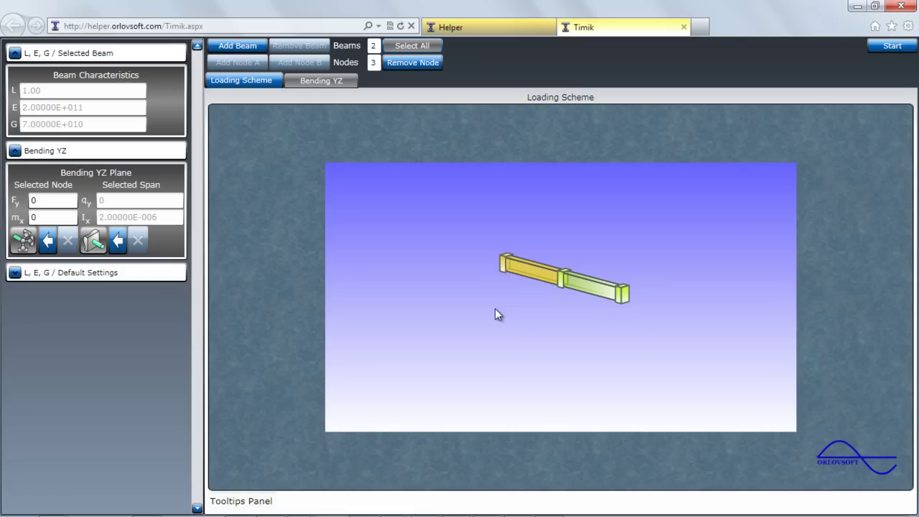
click(47, 240)
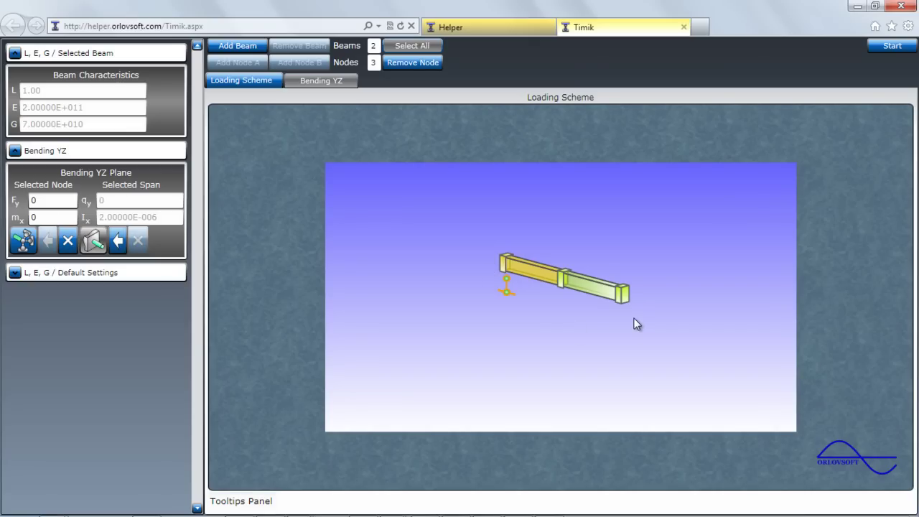
click(621, 296)
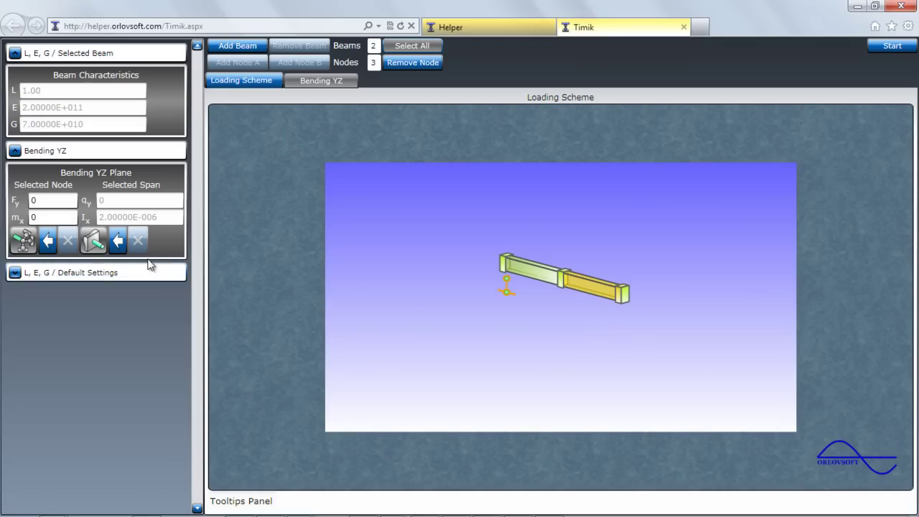
click(120, 244)
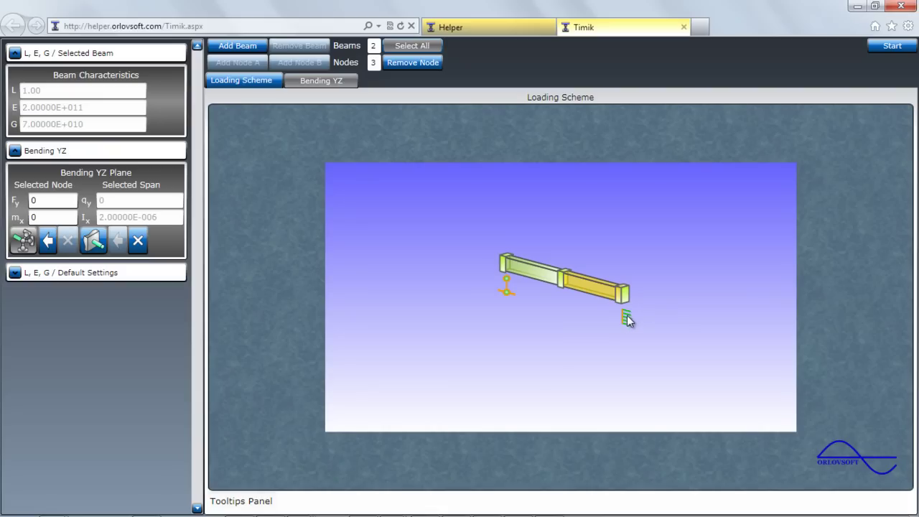
Step: Apply a vertical force Fy of -1000 to the middle node shared by the two beams
click(559, 281)
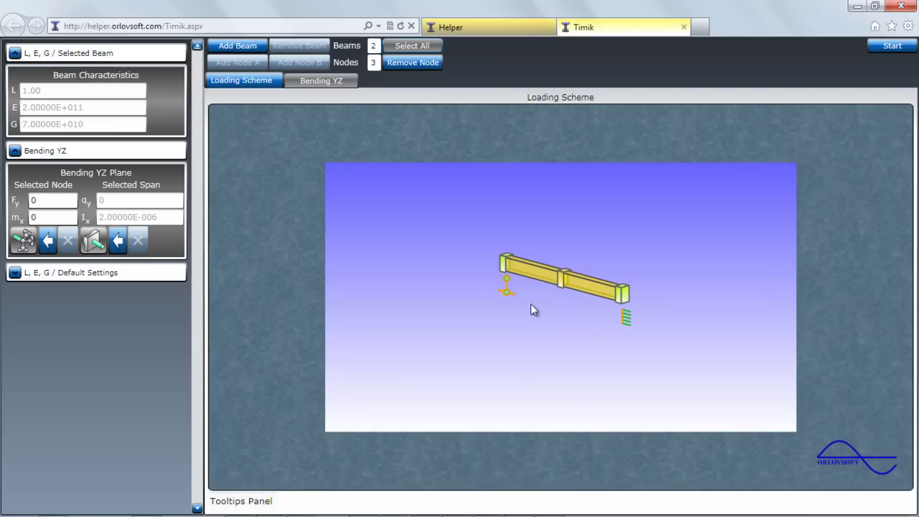
click(40, 200)
double_click(40, 200)
text(1000)
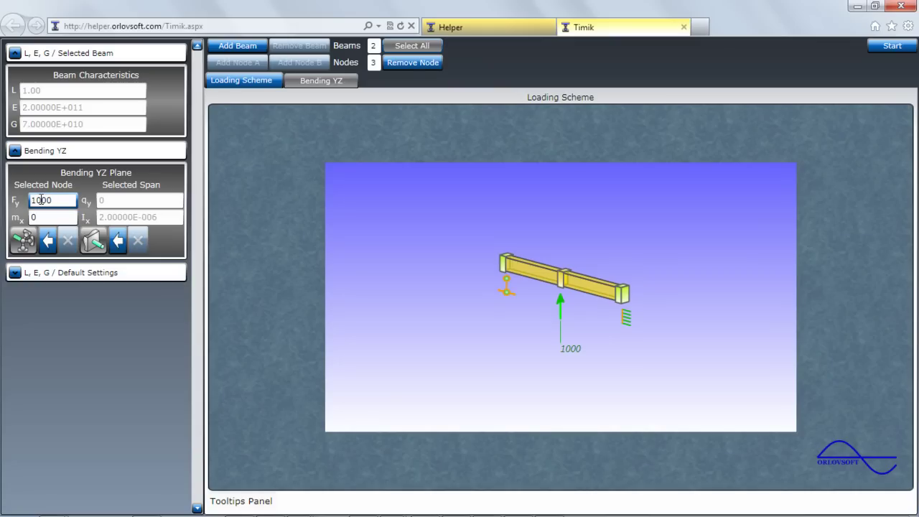
key(Home)
text(-)
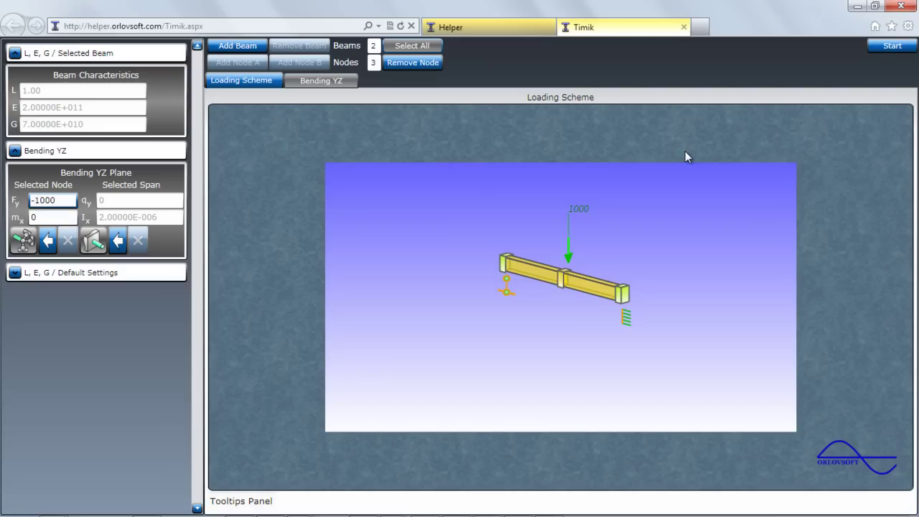
Step: Run the beam calculation and review the shearing force, bending moment, bending angle and deflection diagrams
click(894, 46)
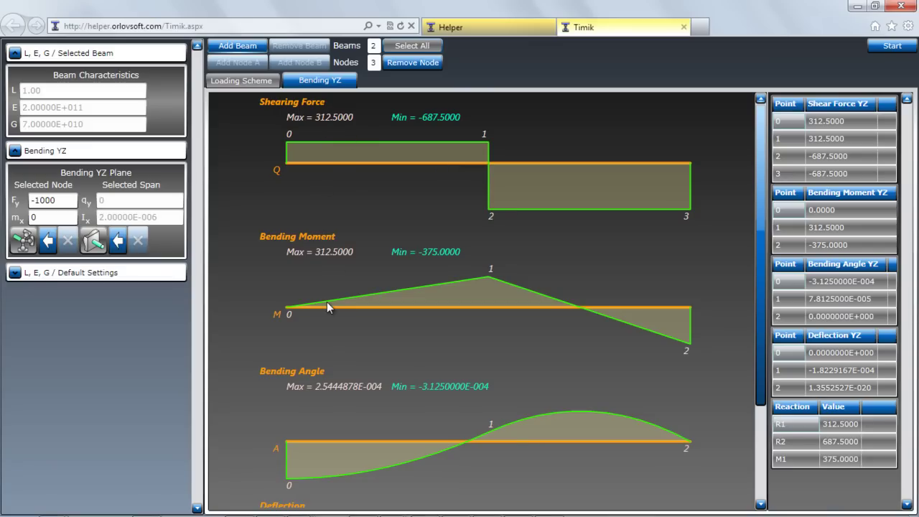
scroll(339, 337, down, 3)
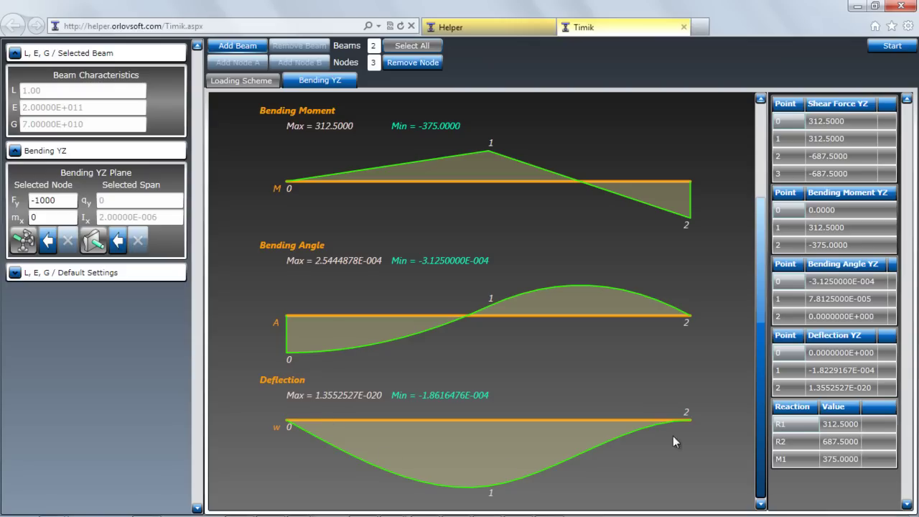
drag(763, 402, 747, 244)
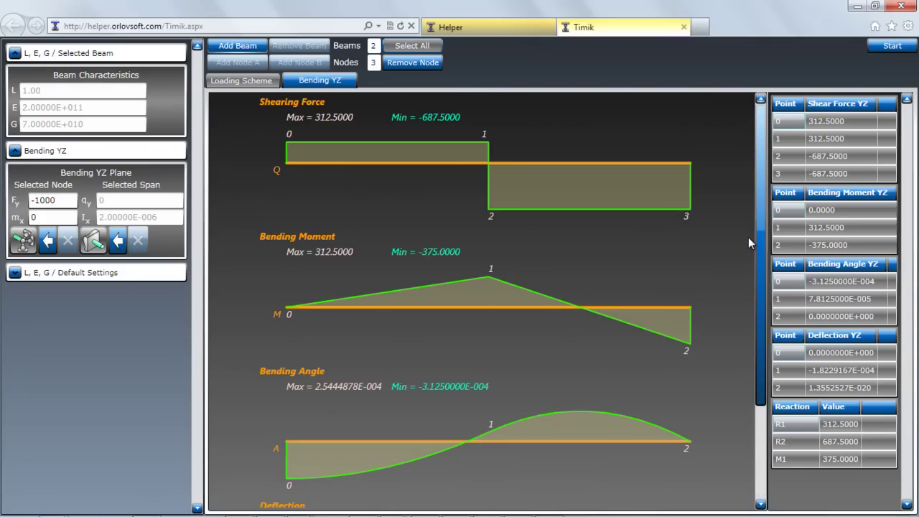